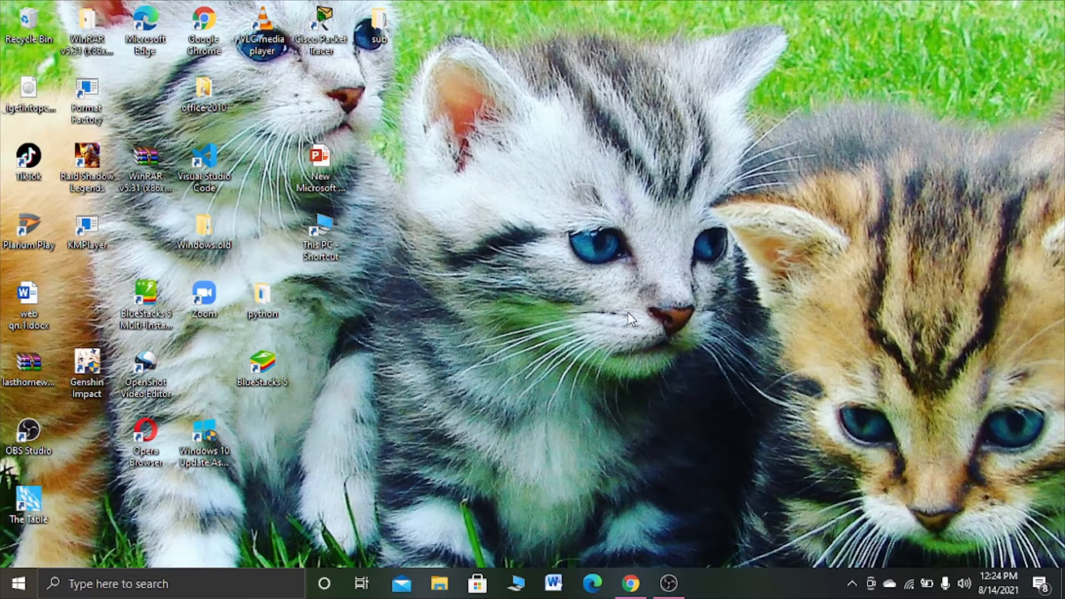
# Step: Restore Chrome with the rainmeter.net downloads page showing
pyautogui.click(631, 583)
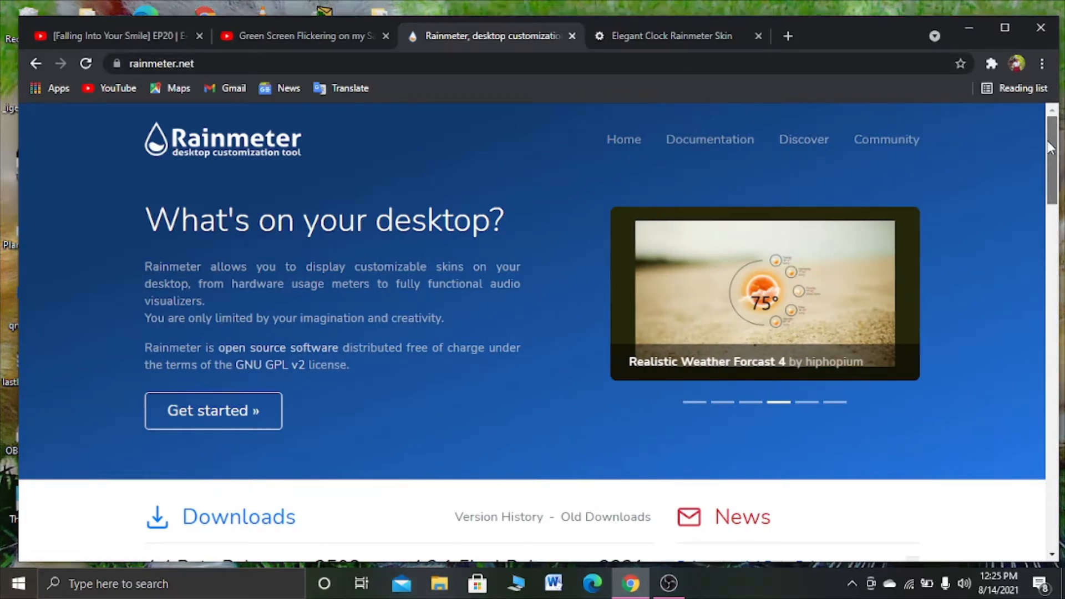
pyautogui.moveTo(1051, 146); pyautogui.dragTo(1054, 209)
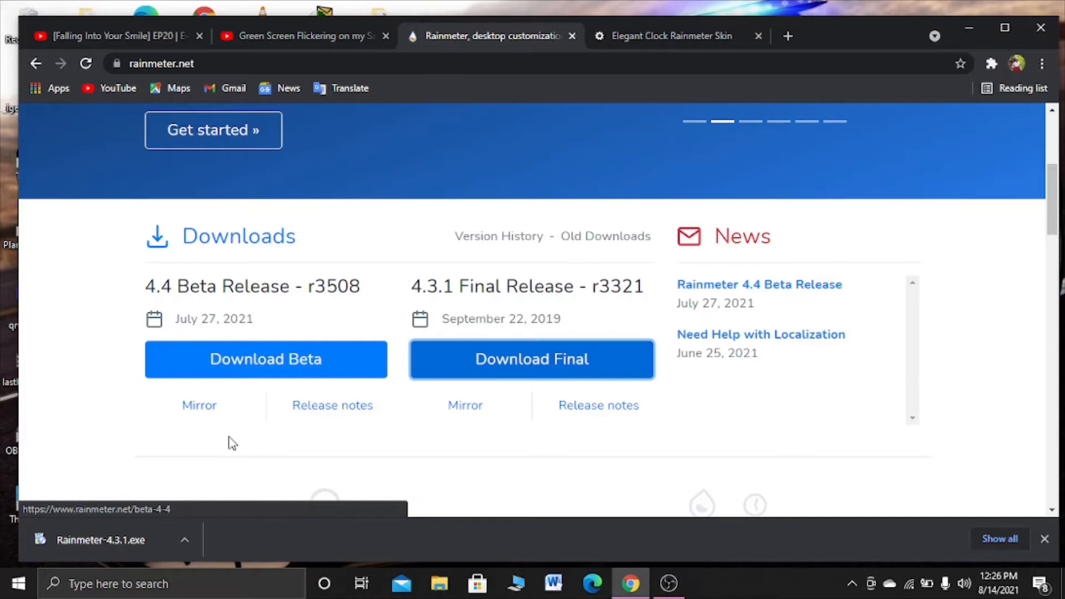
# Step: Run the Rainmeter 4.3.1 installer in English with Standard installation, then finish and launch Rainmeter
pyautogui.click(101, 539)
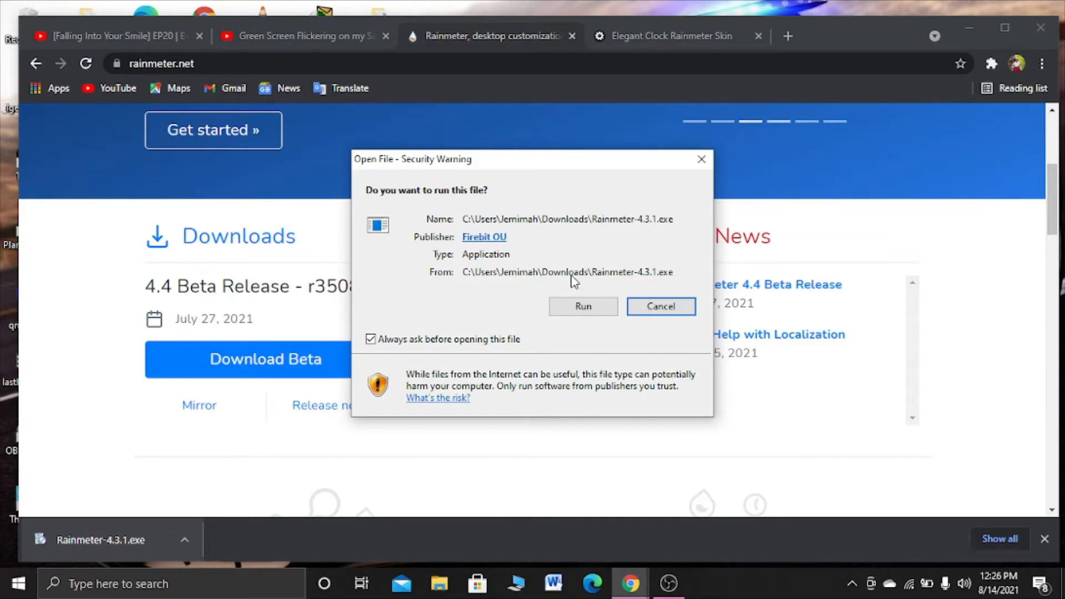
pyautogui.click(584, 306)
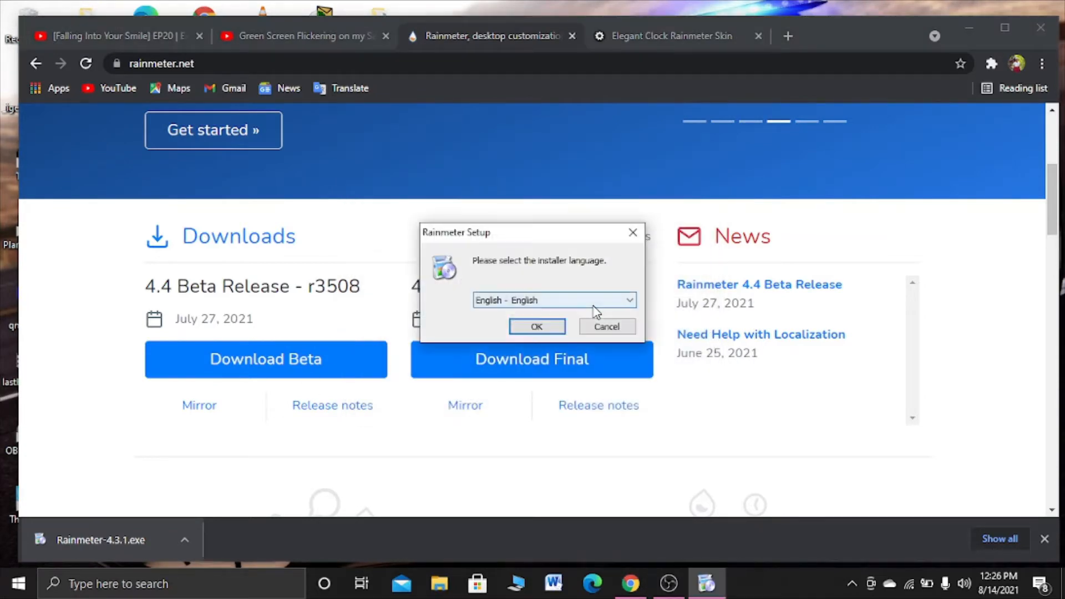
pyautogui.click(537, 326)
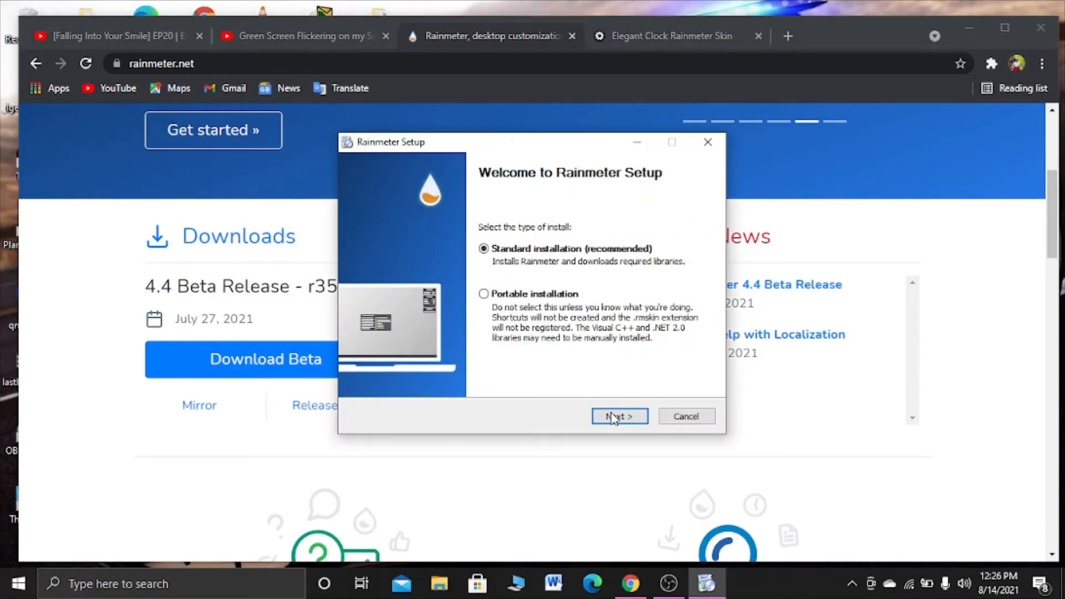
pyautogui.click(619, 416)
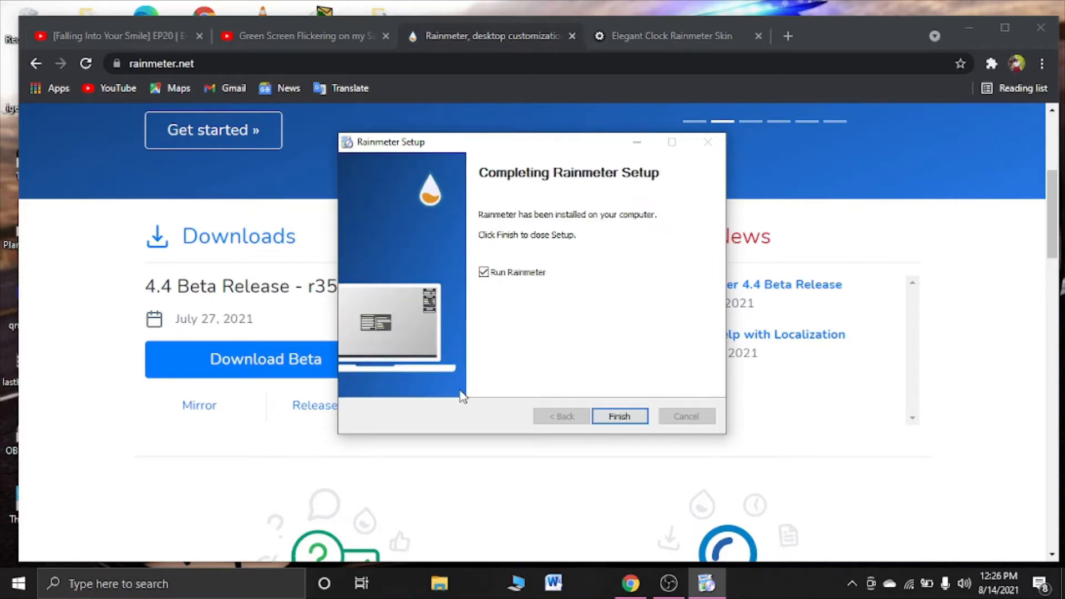
pyautogui.click(620, 416)
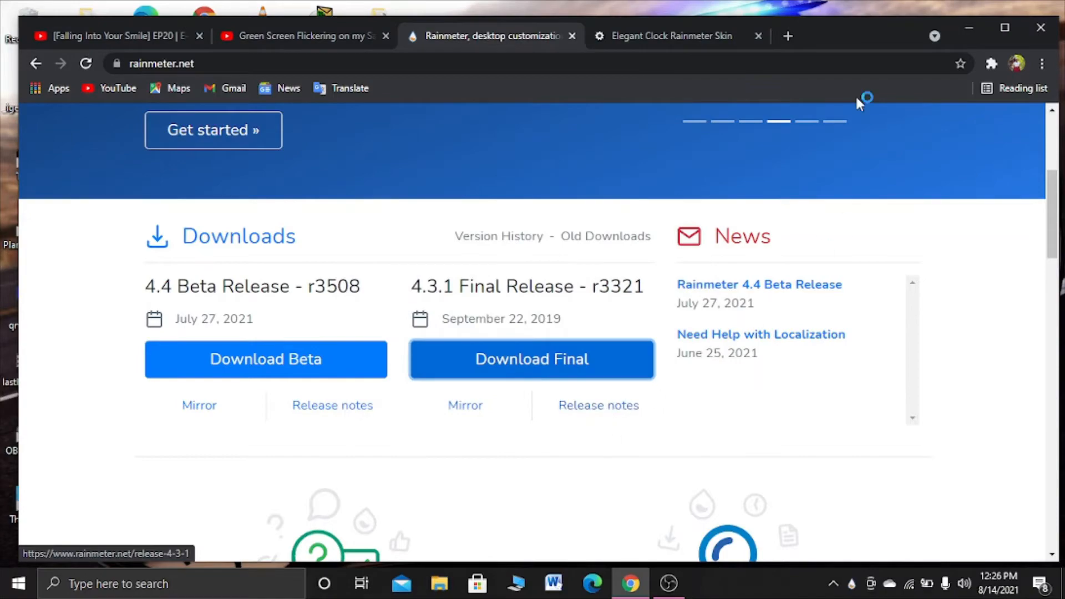
# Step: Minimize Chrome and unload the illustro Welcome and Disk skins from the desktop
pyautogui.click(966, 30)
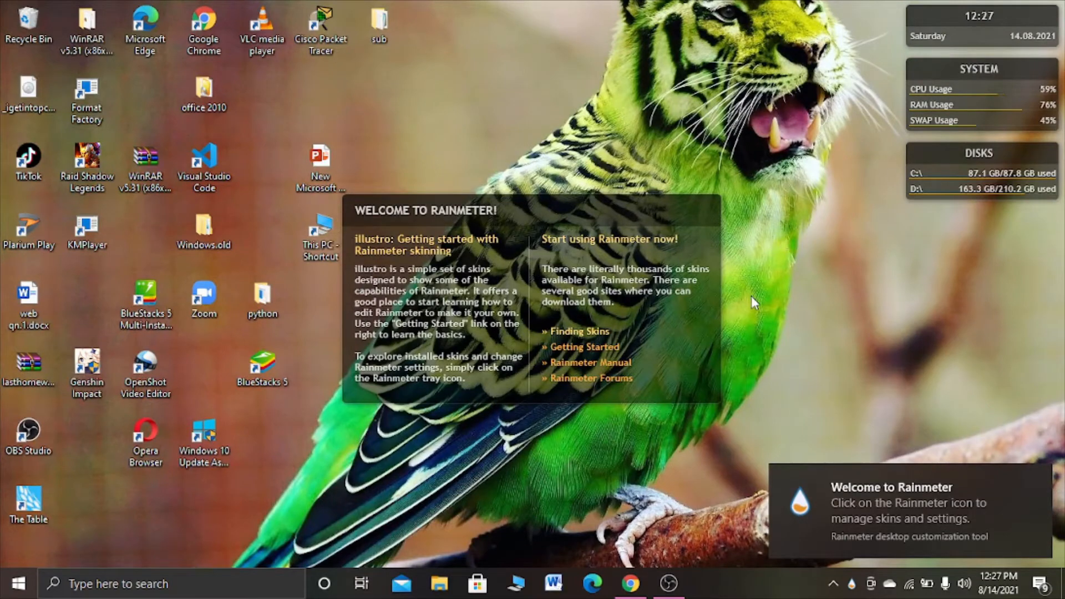
pyautogui.rightClick(665, 338)
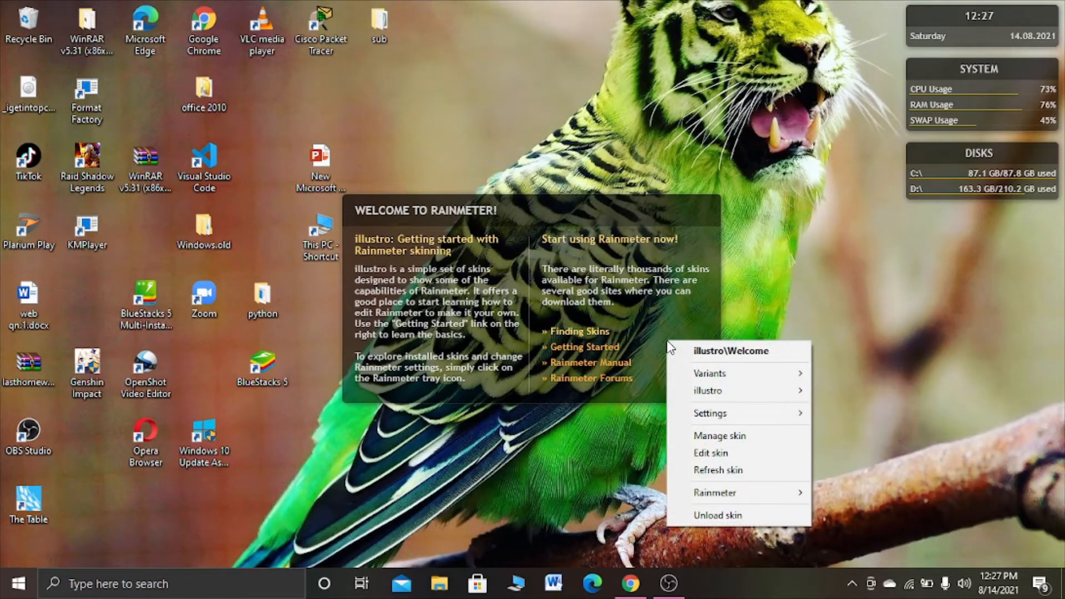
pyautogui.click(717, 515)
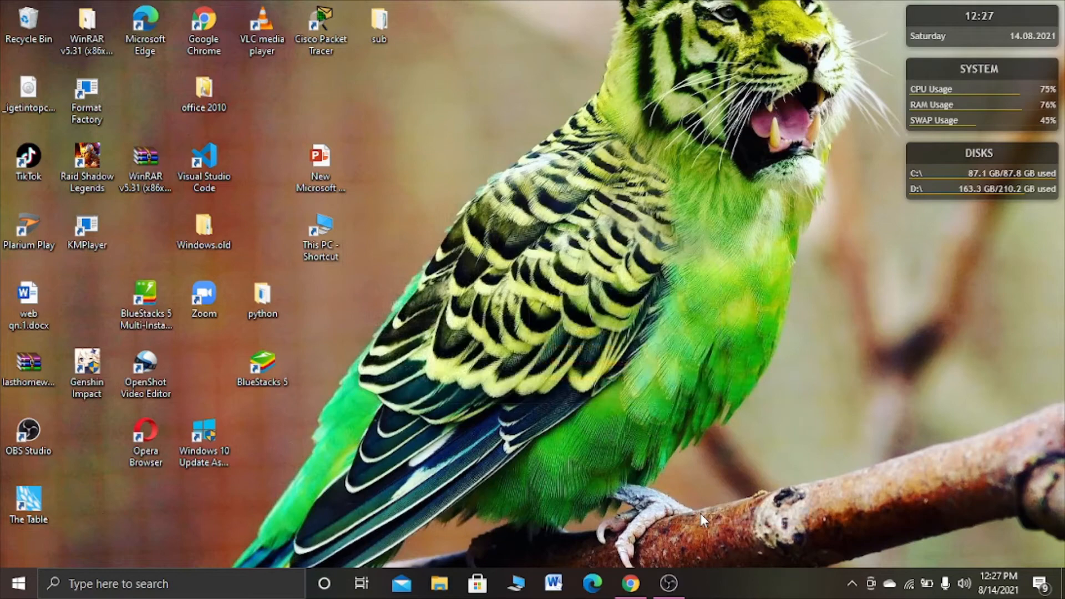
pyautogui.rightClick(925, 183)
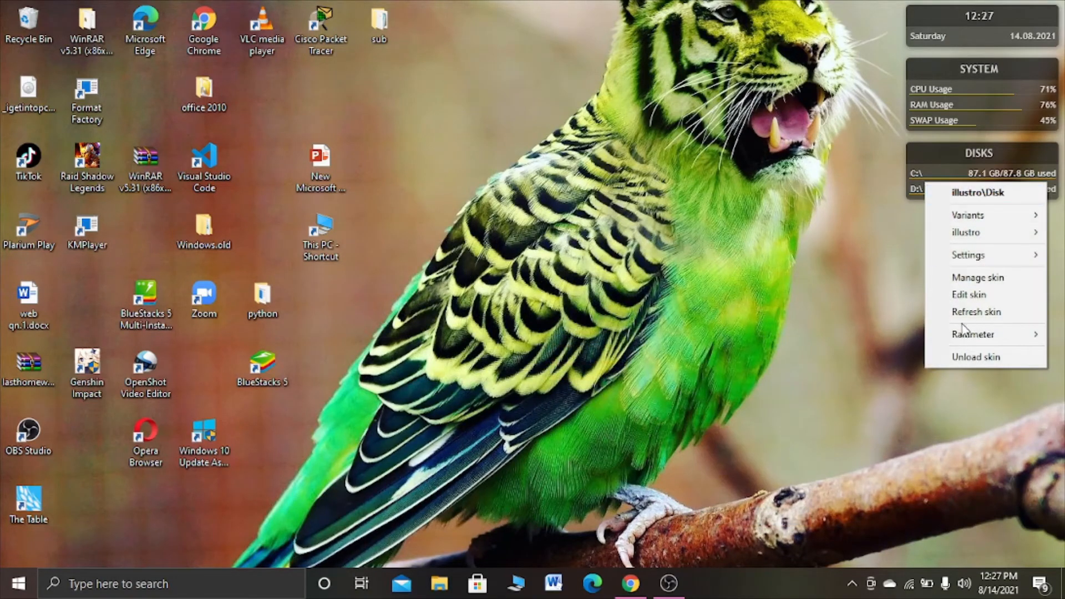
pyautogui.click(964, 358)
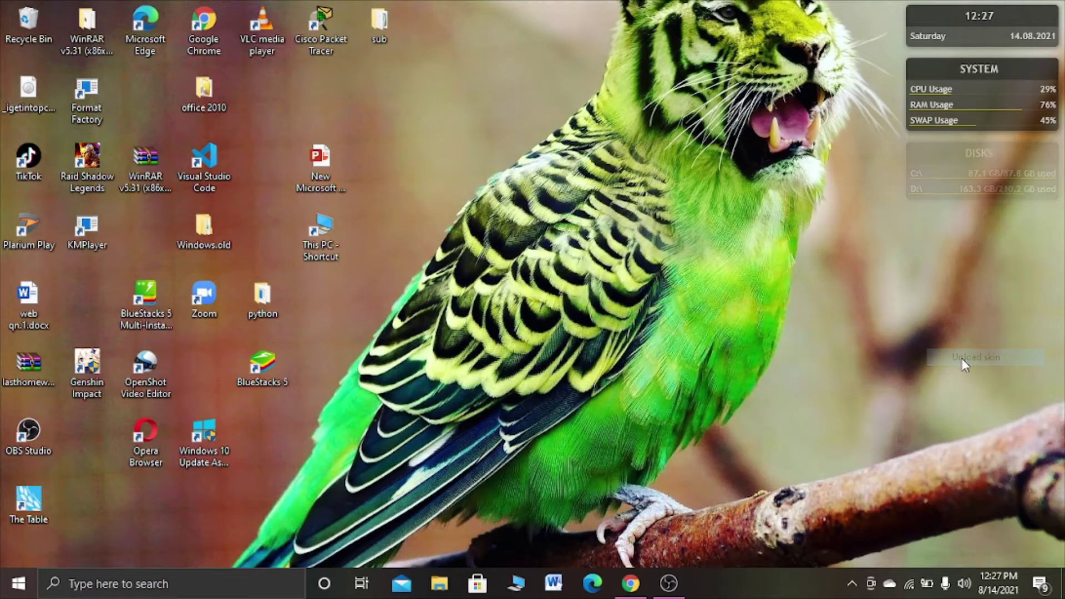
# Step: Unload the illustro System and Clock skins, leaving the desktop bare
pyautogui.rightClick(989, 105)
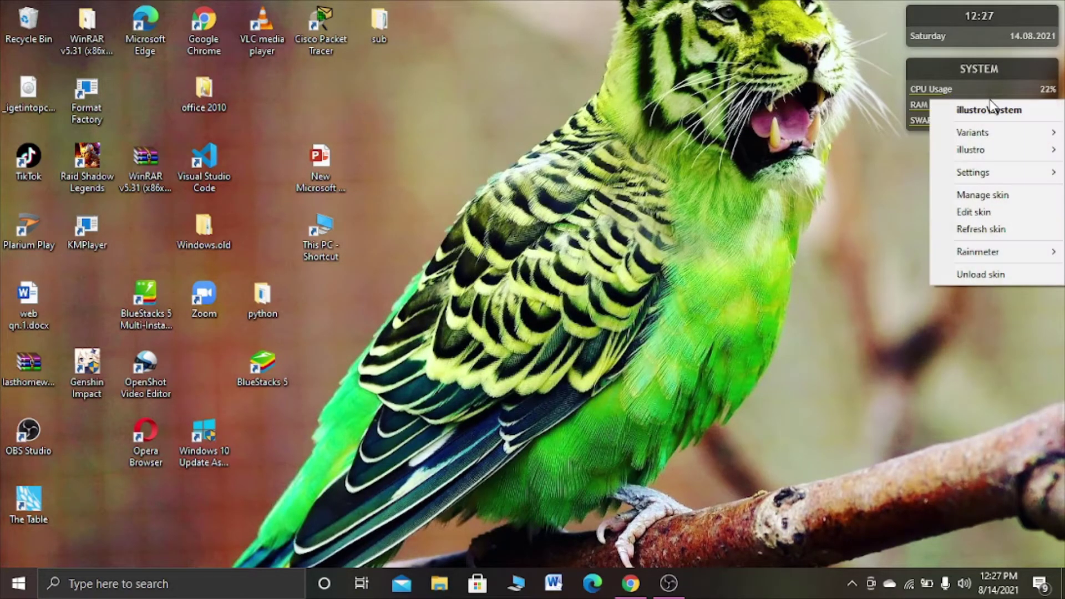
pyautogui.click(972, 275)
pyautogui.rightClick(974, 41)
pyautogui.moveTo(987, 188)
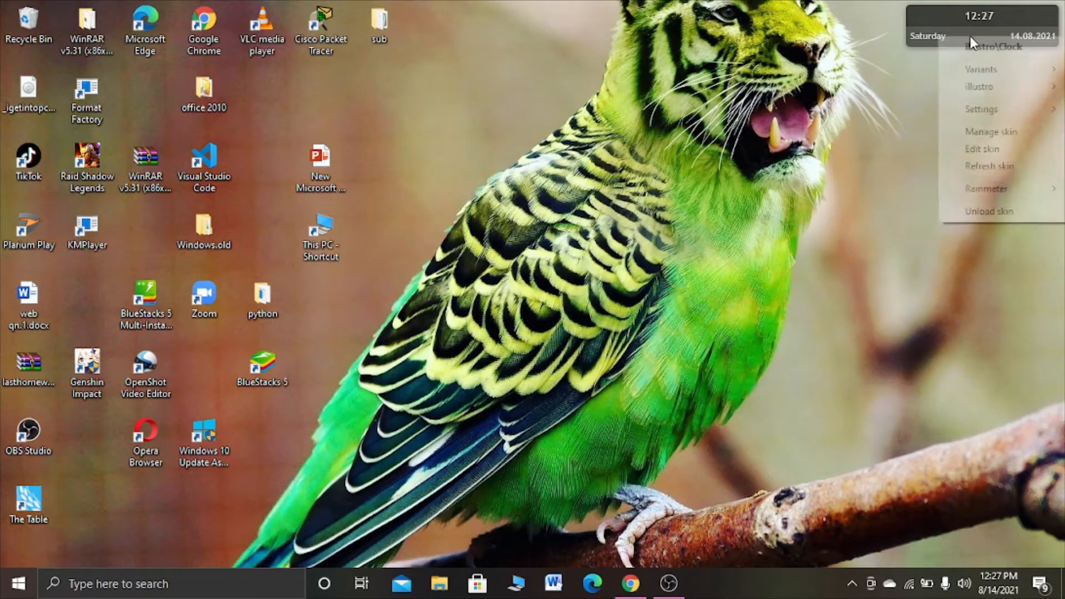
pyautogui.click(1003, 215)
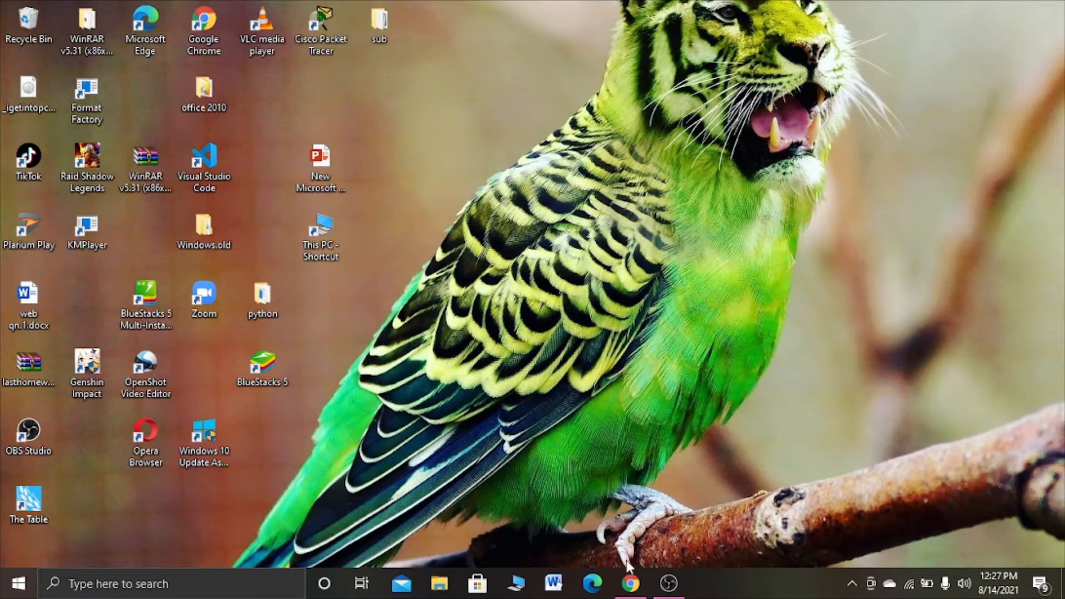
# Step: Download elegant-clock.rmskin from the Elegant Clock VisualSkins page in Chrome
pyautogui.click(631, 583)
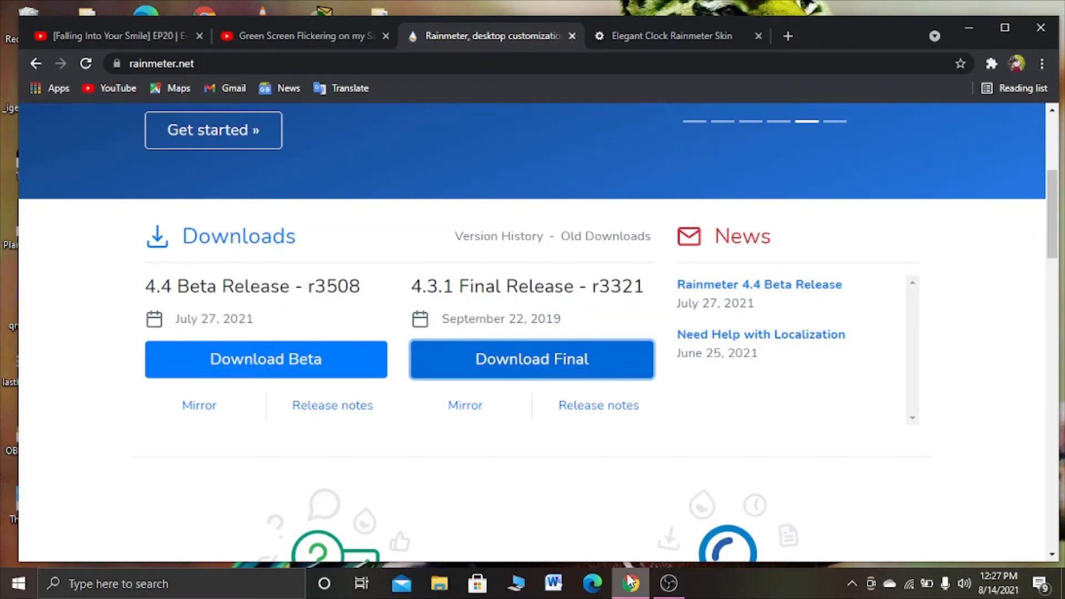
pyautogui.click(658, 38)
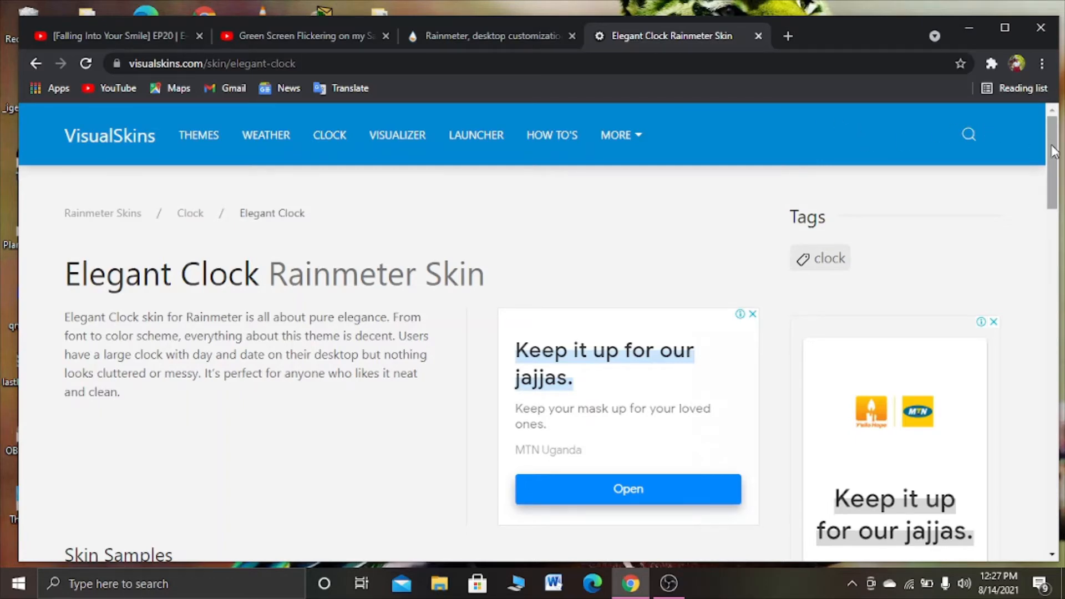
pyautogui.moveTo(1054, 150); pyautogui.dragTo(1060, 329)
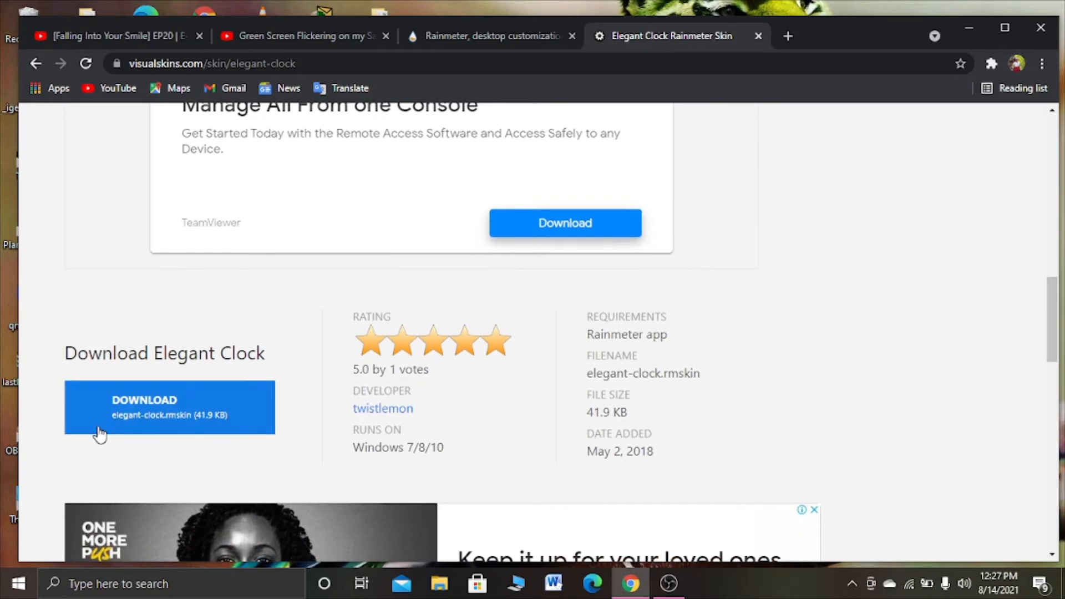
pyautogui.click(132, 417)
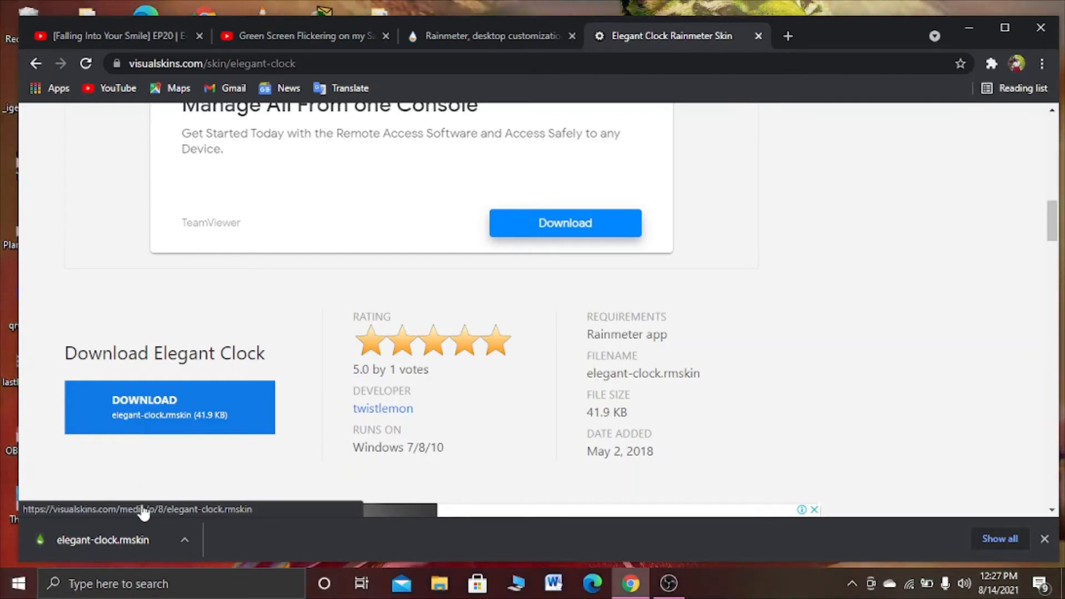
# Step: Install the downloaded Elegant Clock skin through Rainmeter Skin Installer and minimize Chrome
pyautogui.click(137, 548)
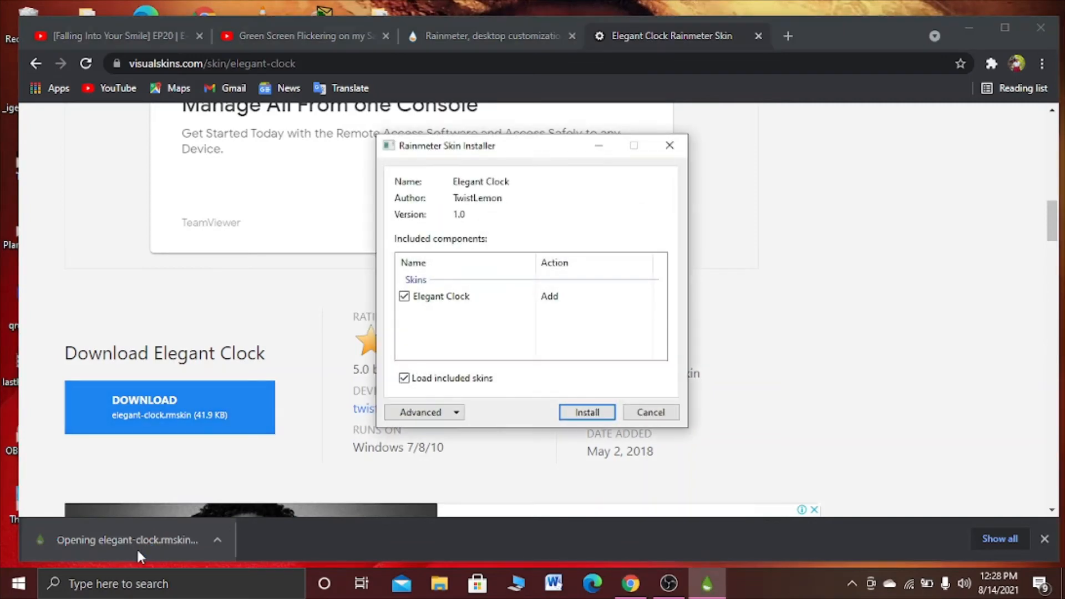
pyautogui.click(586, 412)
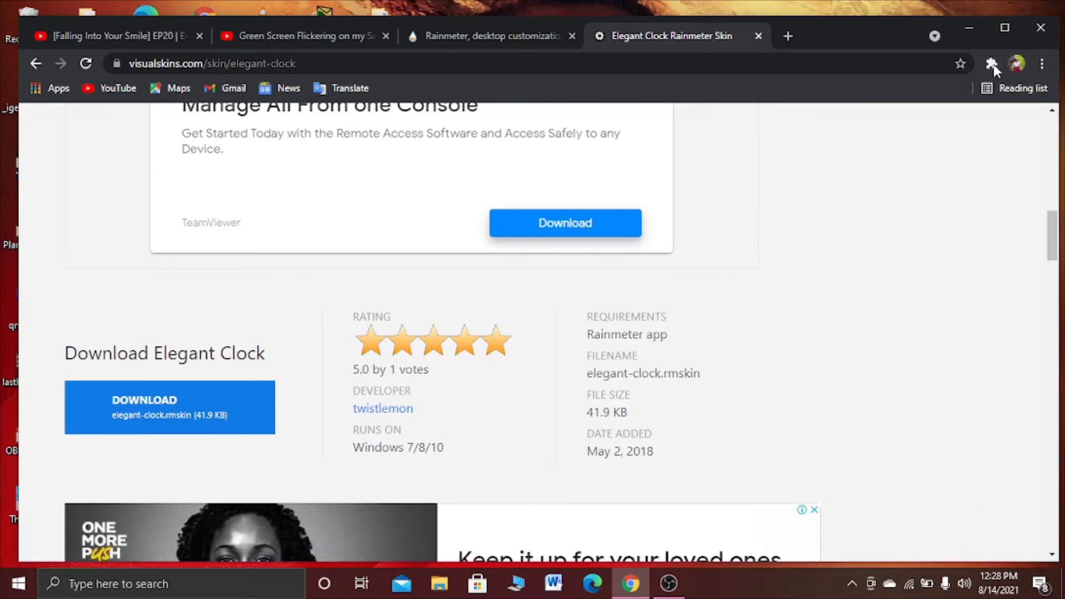
pyautogui.click(975, 27)
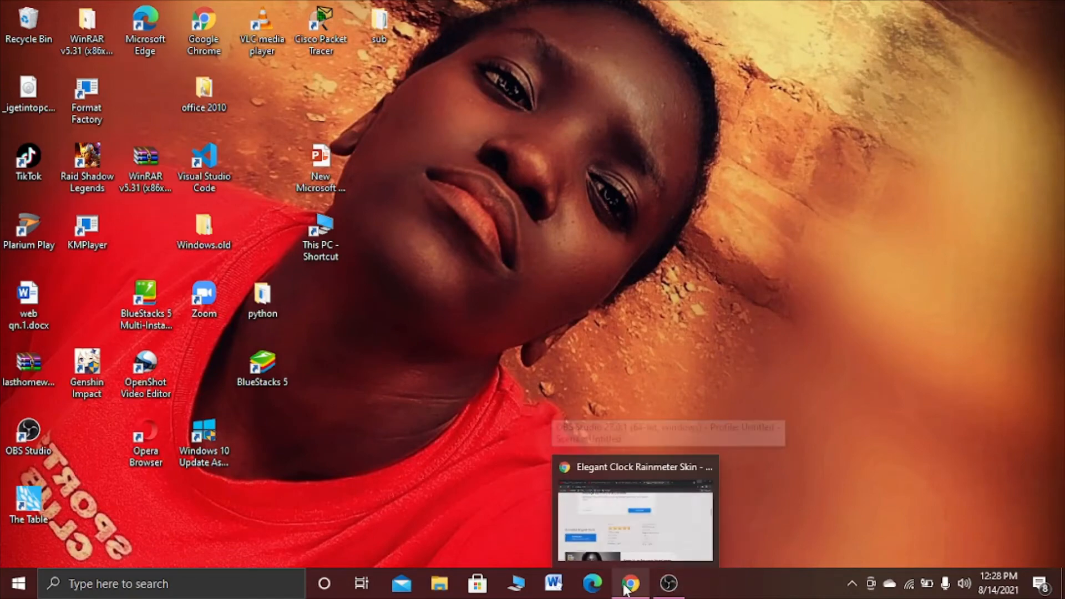
# Step: Bring up Manage Rainmeter from the notification-area tray icon
pyautogui.click(852, 584)
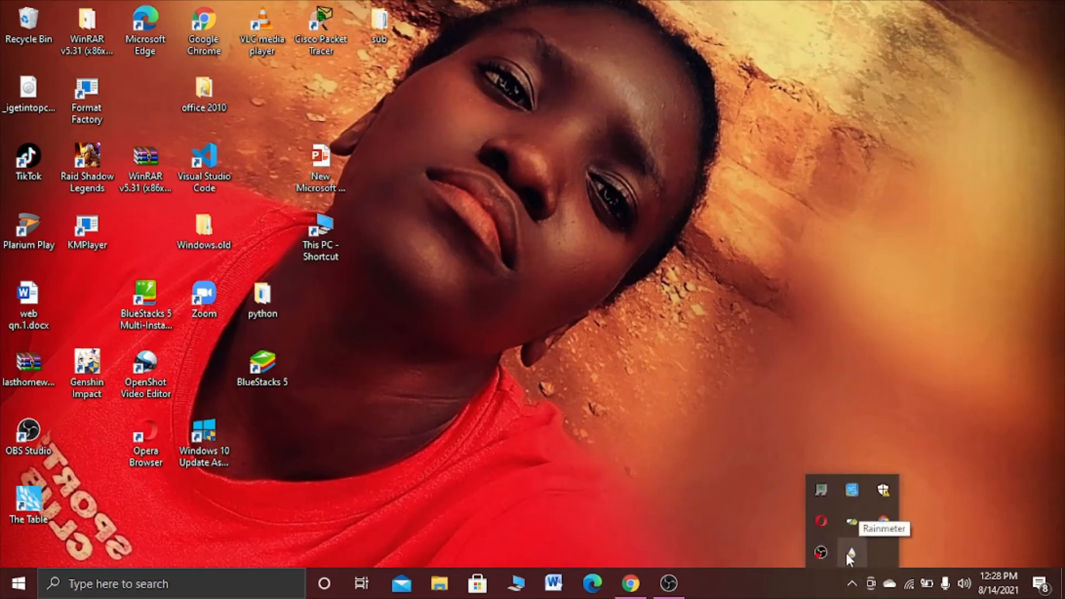
pyautogui.doubleClick(854, 553)
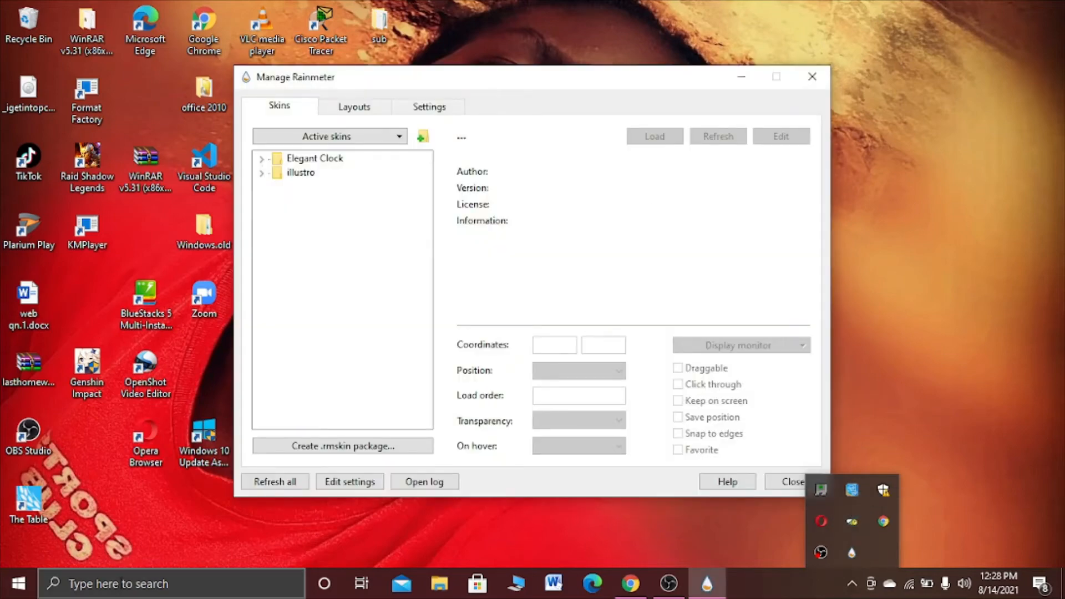
pyautogui.click(121, 584)
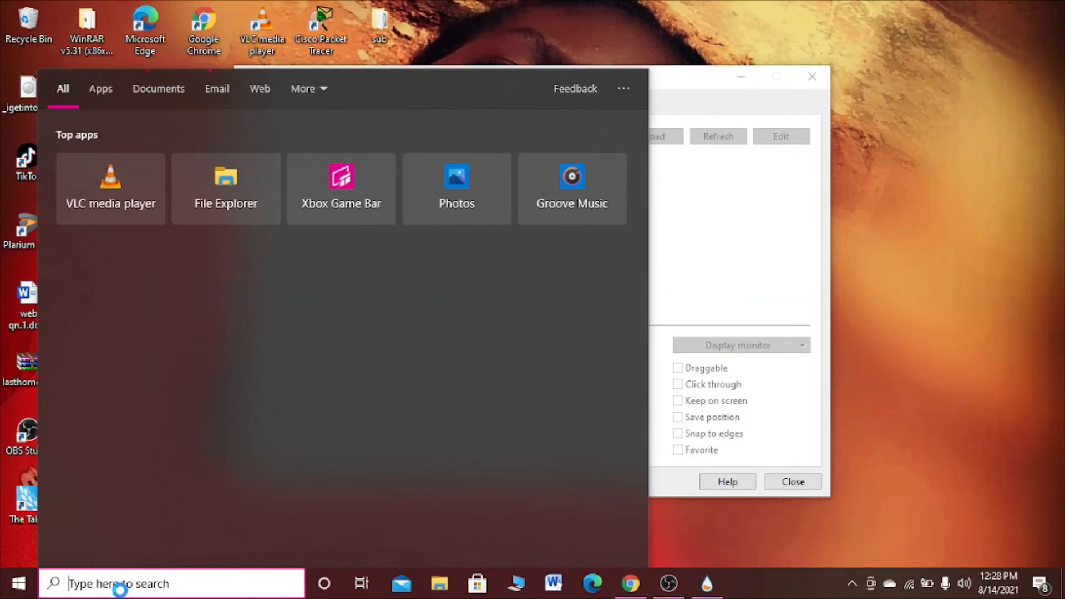
pyautogui.write('rainme')
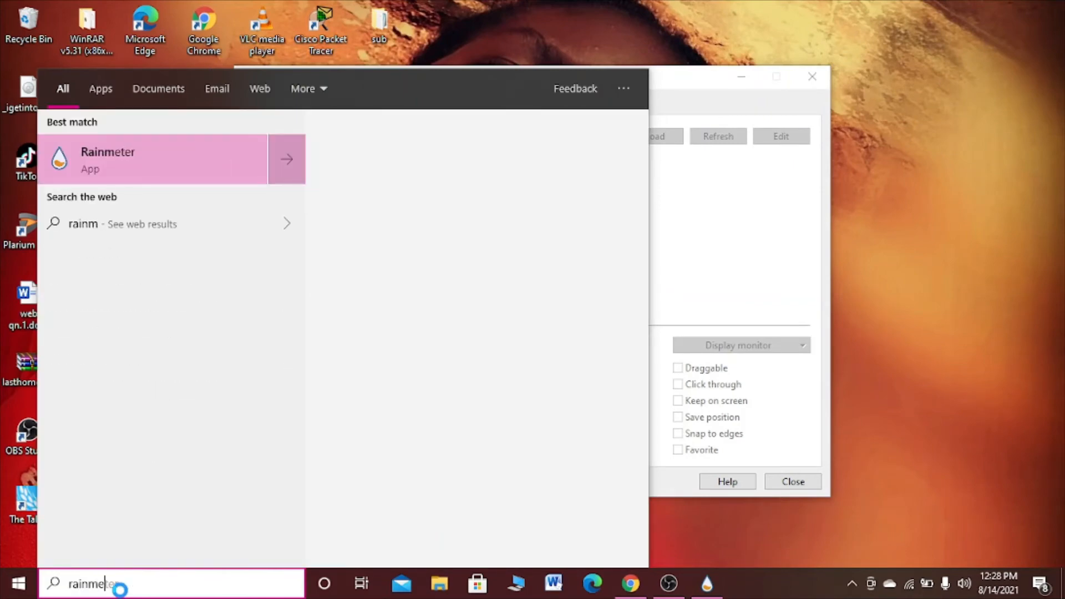
pyautogui.write('ter')
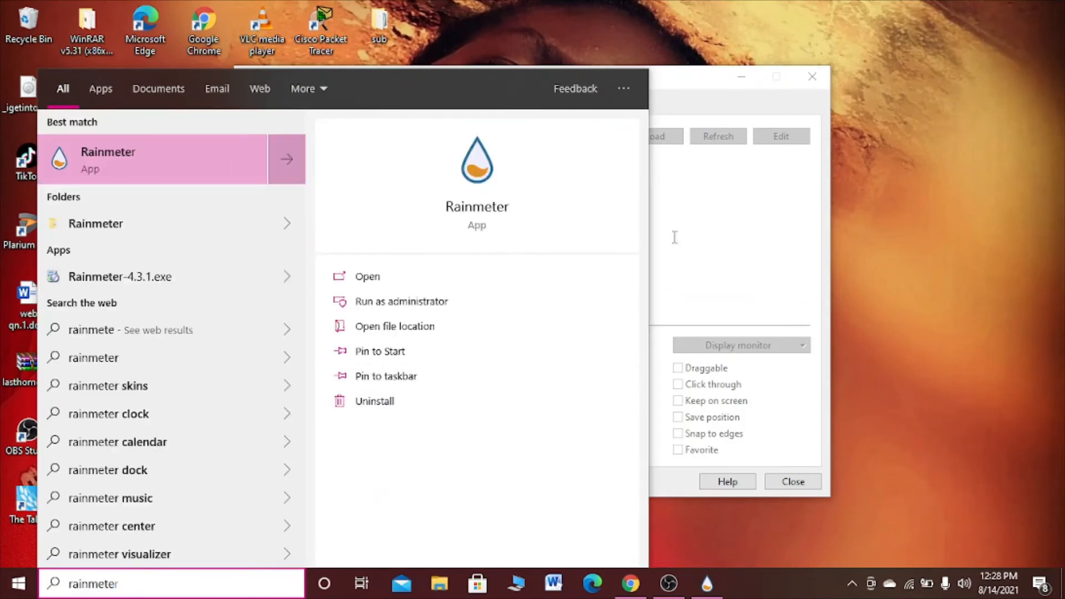
pyautogui.click(740, 92)
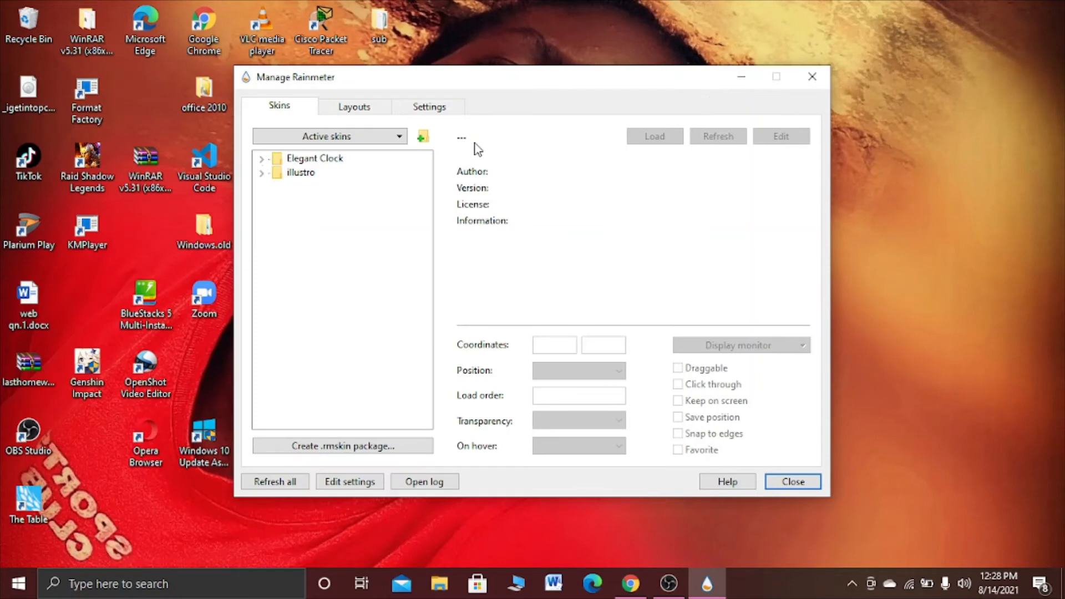
# Step: Load Elegant Clock's DarkClock.ini so its time and date appear on the desktop
pyautogui.doubleClick(315, 158)
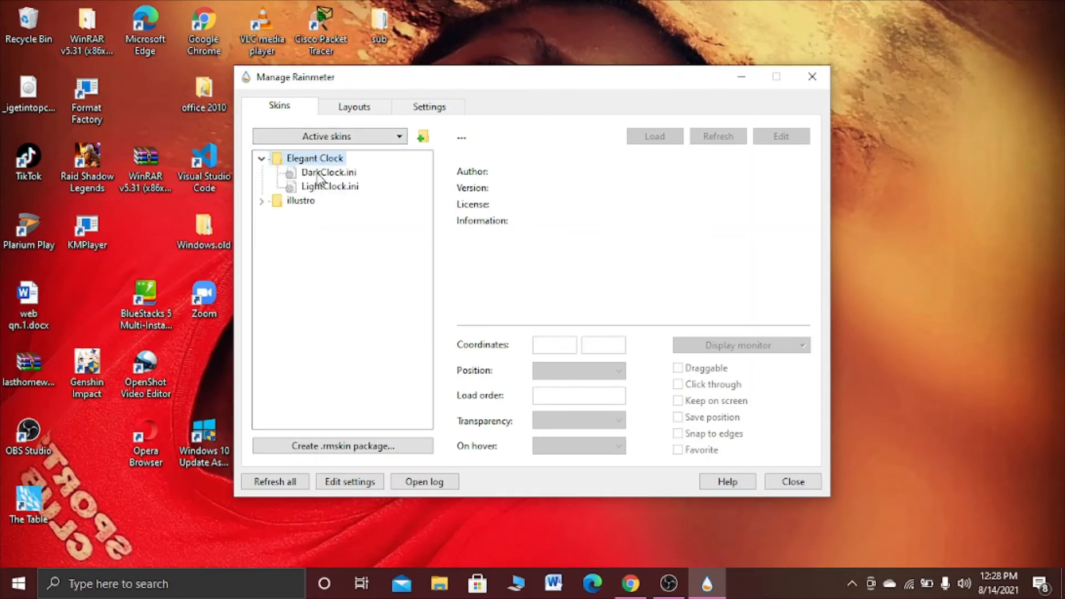
pyautogui.click(320, 174)
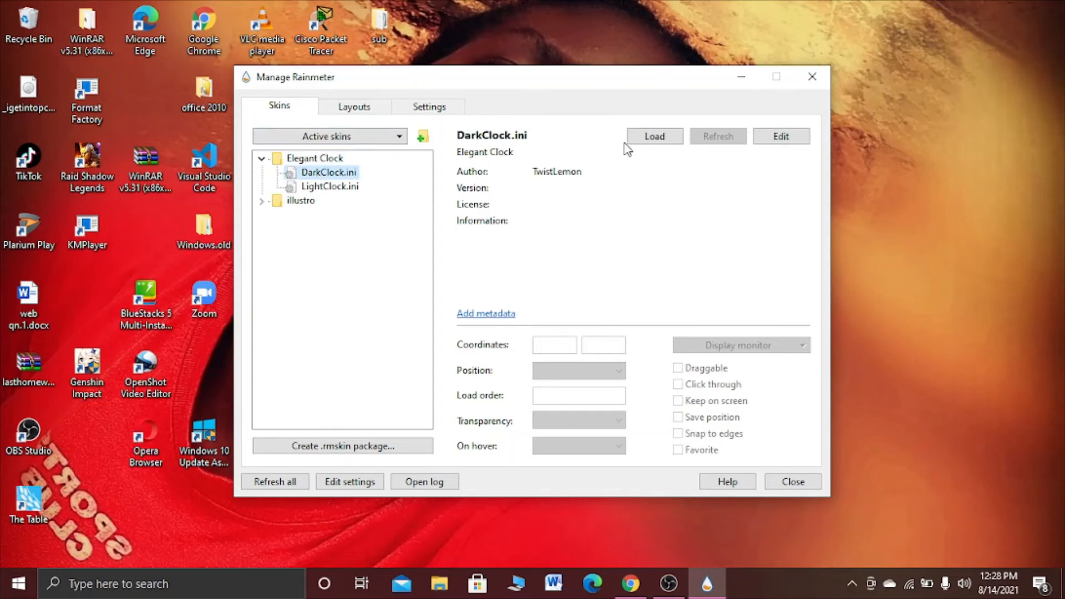
pyautogui.click(654, 136)
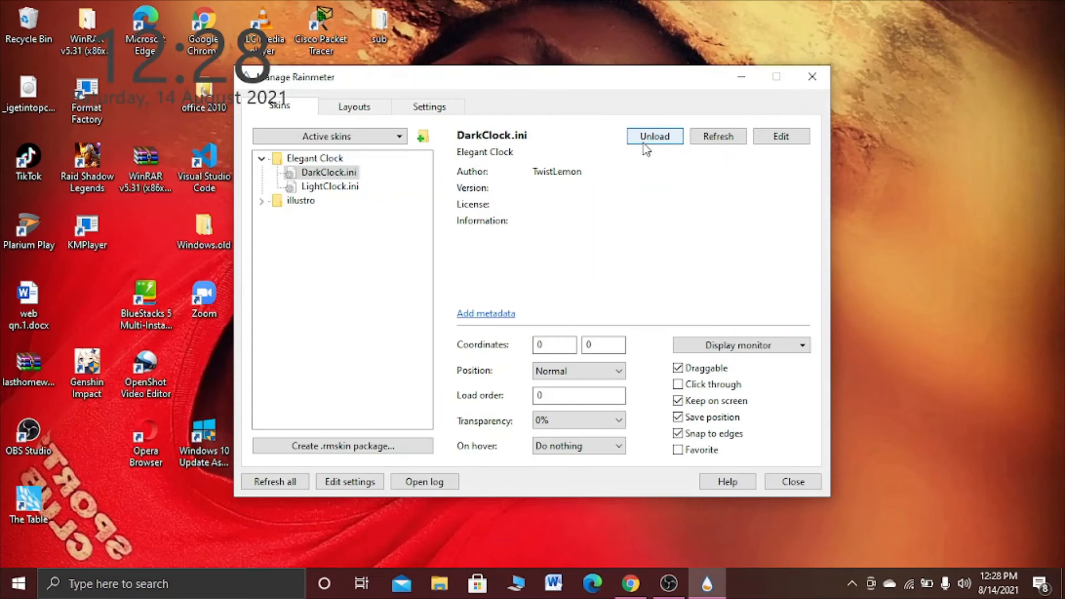
# Step: Switch to the next desktop background (sports car) and drag the dark clock toward the top centre
pyautogui.click(742, 76)
pyautogui.rightClick(748, 74)
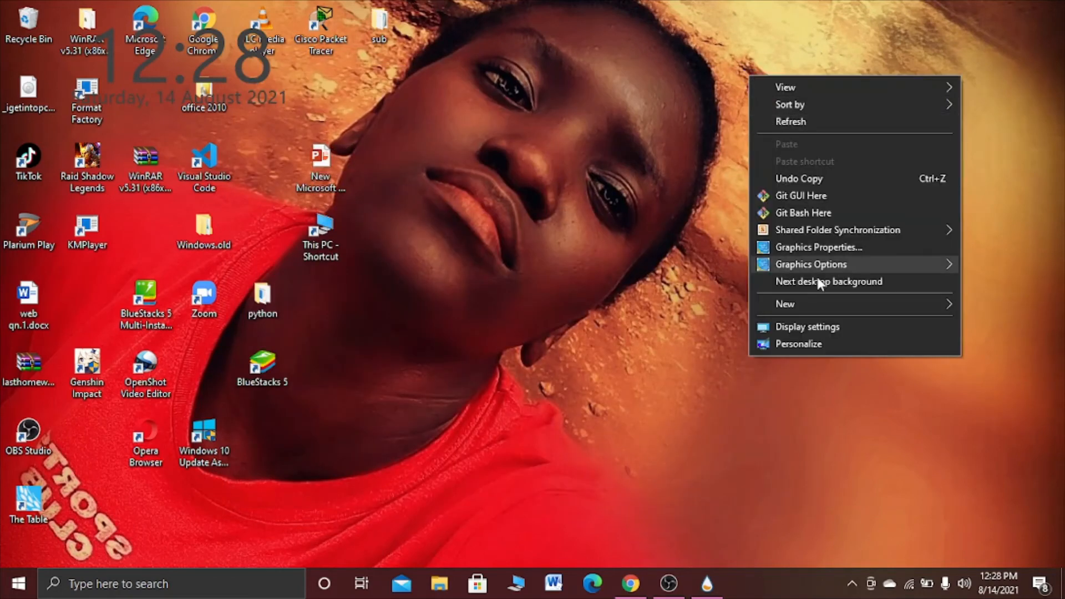
pyautogui.click(805, 283)
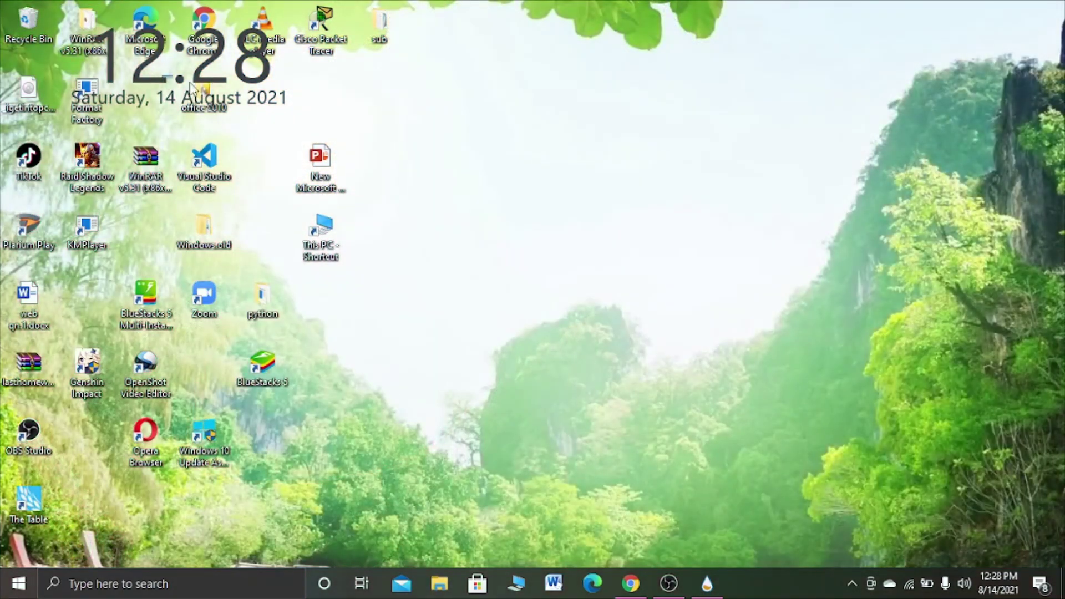
pyautogui.moveTo(161, 74); pyautogui.dragTo(323, 146)
pyautogui.moveTo(221, 88)
pyautogui.mouseDown()
pyautogui.moveTo(256, 121)
pyautogui.moveTo(620, 214)
pyautogui.moveTo(640, 151)
pyautogui.moveTo(626, 288)
pyautogui.moveTo(533, 205)
pyautogui.moveTo(599, 109)
pyautogui.moveTo(626, 358)
pyautogui.moveTo(793, 491)
pyautogui.moveTo(935, 507)
pyautogui.moveTo(651, 127)
pyautogui.moveTo(561, 87)
pyautogui.moveTo(572, 91)
pyautogui.mouseUp()
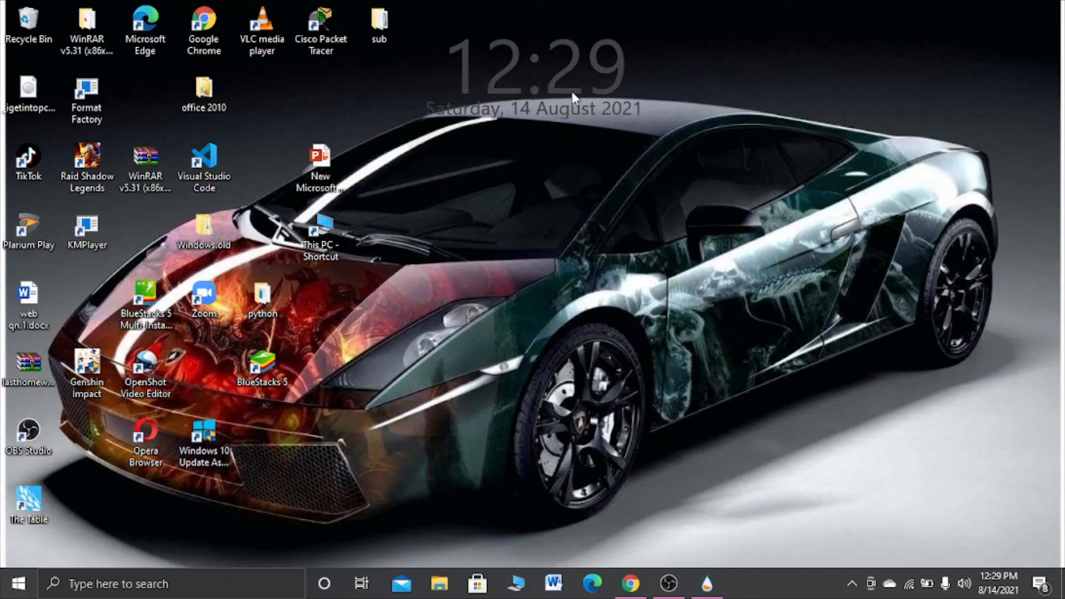
# Step: Load Elegant Clock's LightClock.ini for a white clock and minimize Manage Rainmeter
pyautogui.click(707, 583)
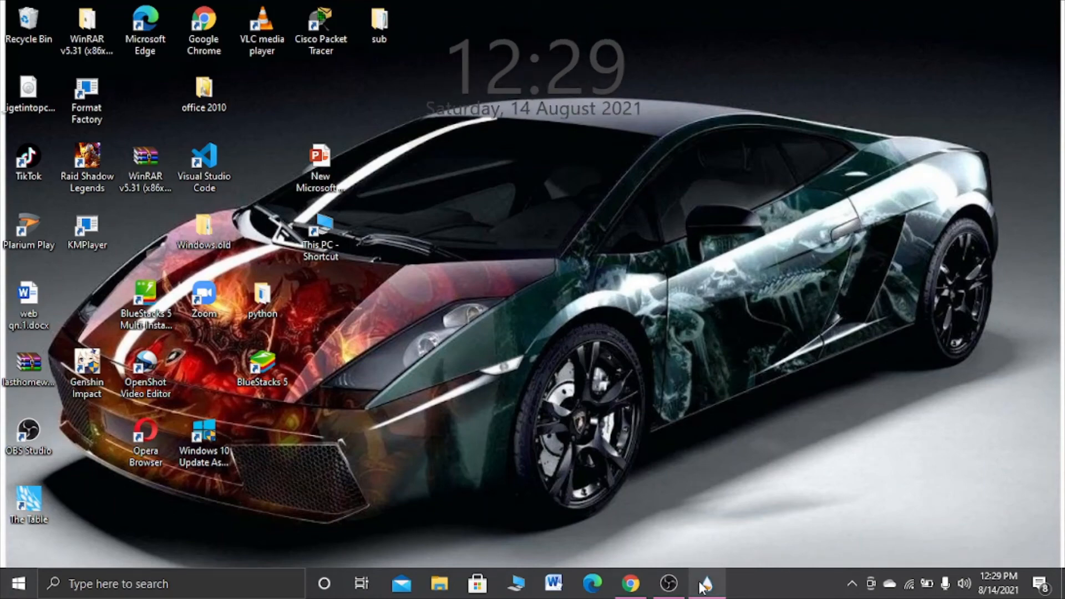
pyautogui.click(333, 186)
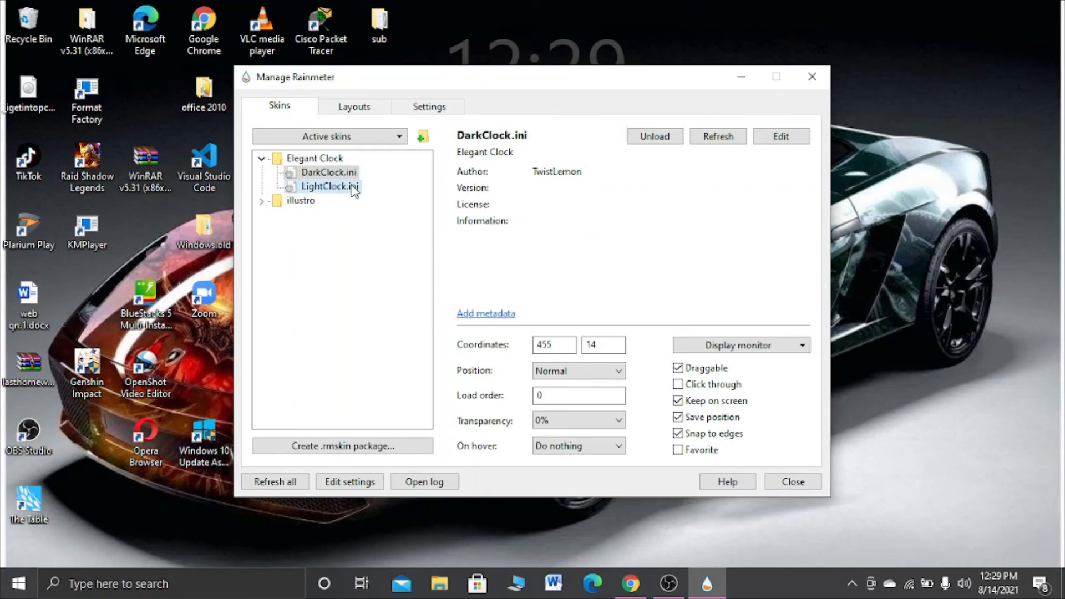
pyautogui.click(655, 136)
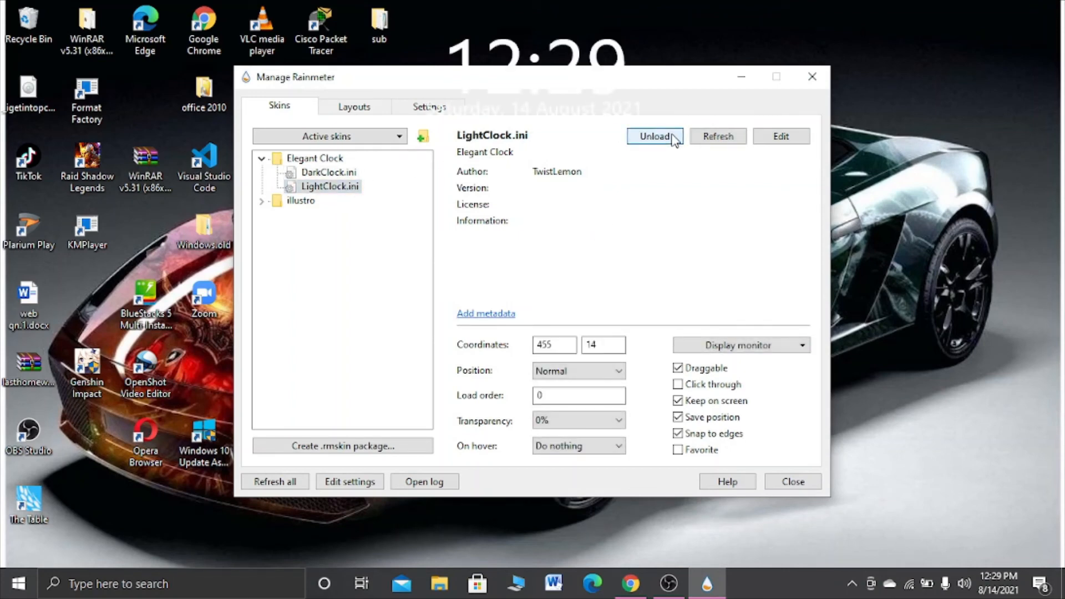
pyautogui.click(741, 78)
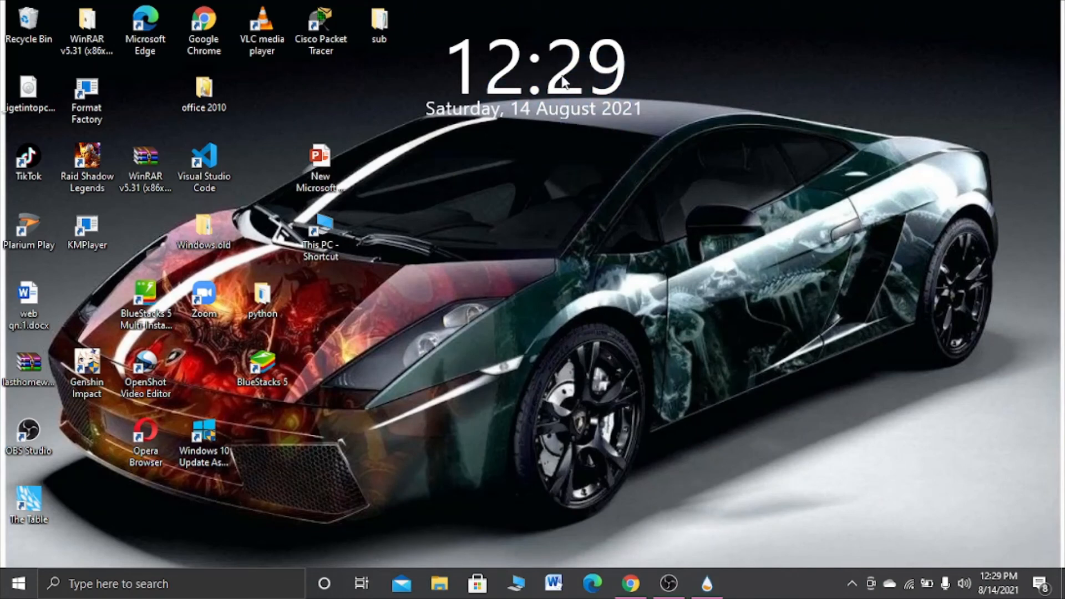
# Step: Drag the white clock and date further right, over the top of the car
pyautogui.moveTo(574, 113)
pyautogui.mouseDown()
pyautogui.moveTo(699, 50)
pyautogui.moveTo(653, 153)
pyautogui.mouseUp()
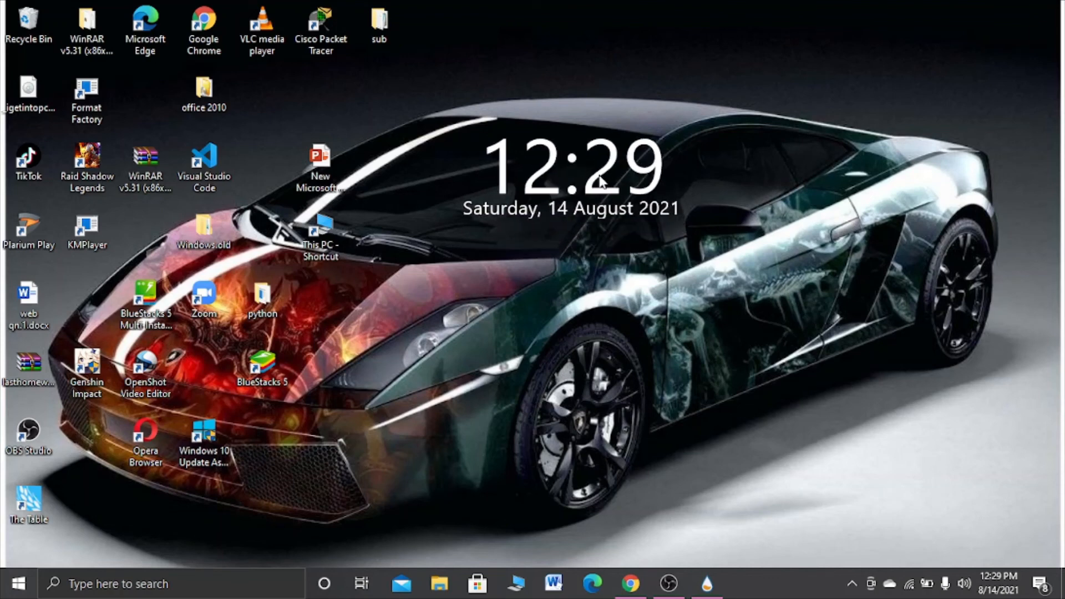